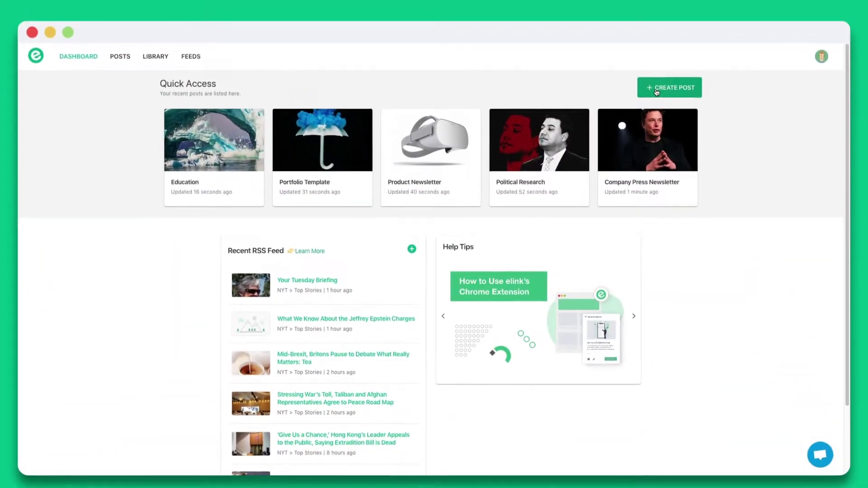
Create a new post from the News Feed template.
click(657, 91)
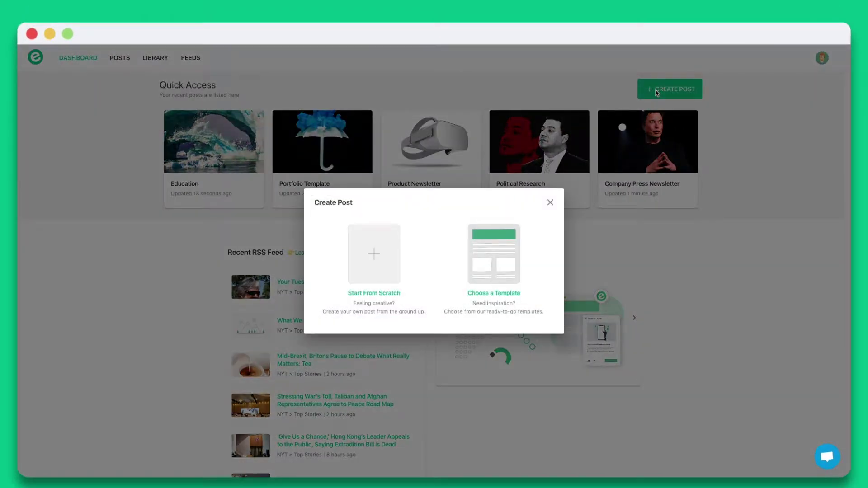
click(508, 261)
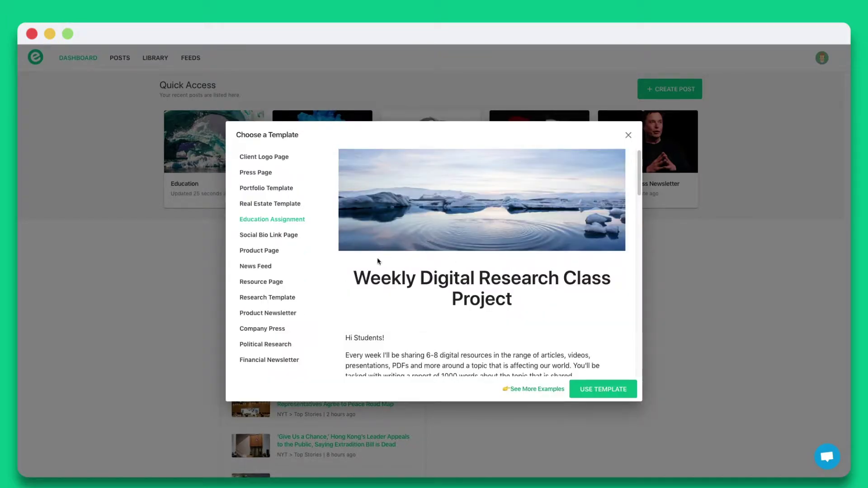
click(269, 263)
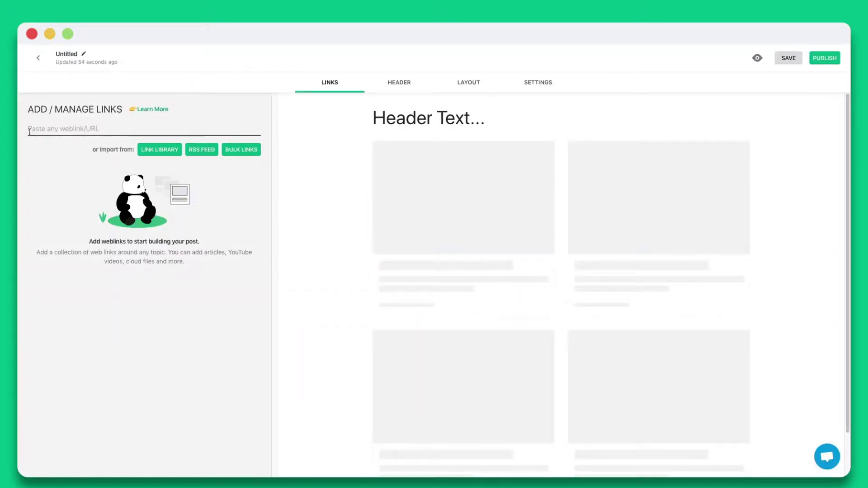
Paste six NASA links: 50 states, Apollo memories, Moon landing benefits, Mars rover, SuperCam, Hubble Eta Carinae.
key(super+v)
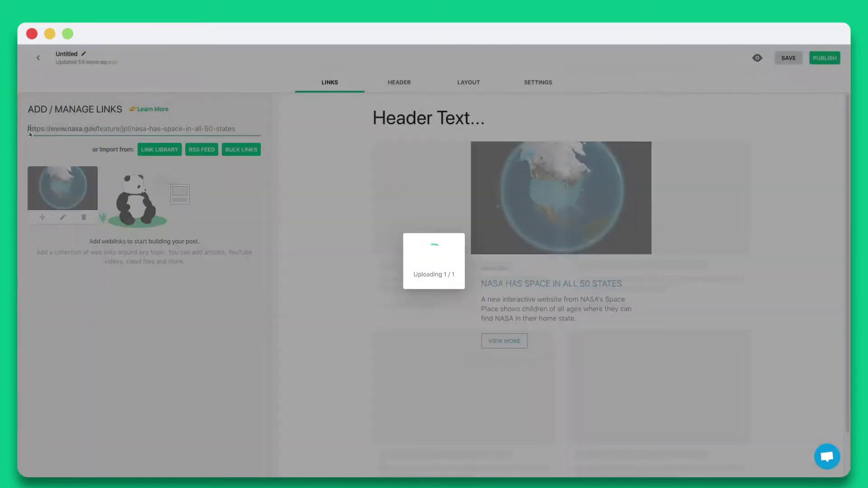
key(super+v)
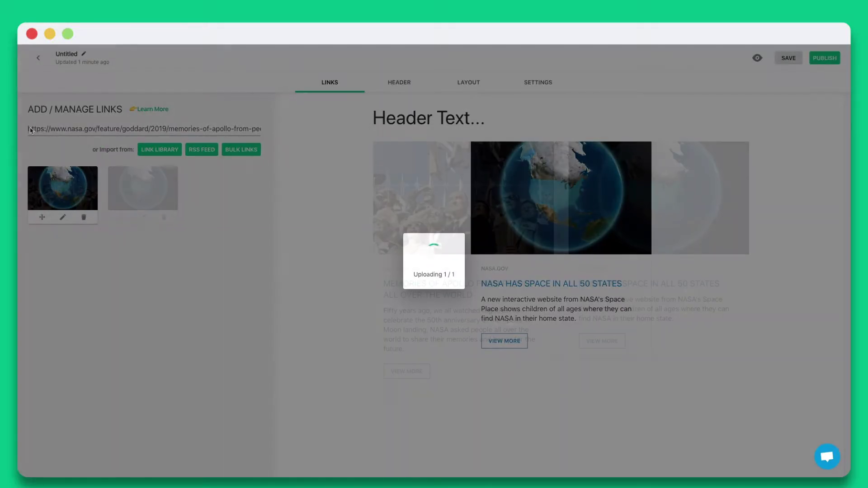
key(super+v)
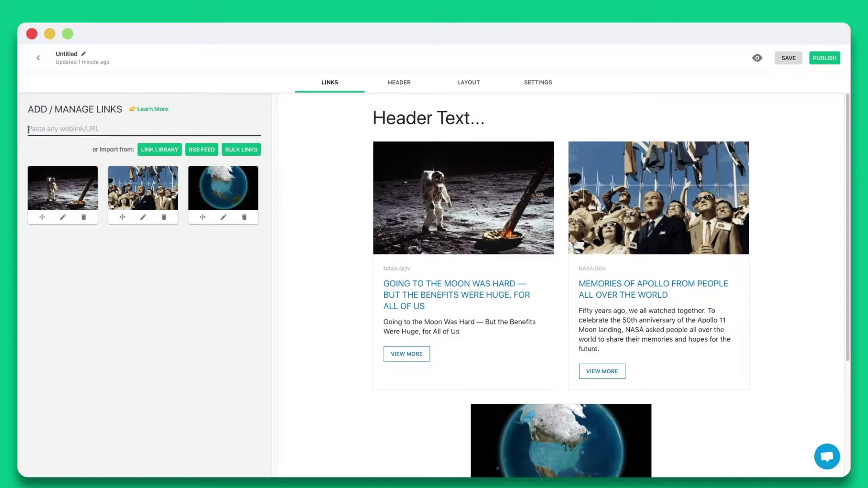
text(https://www.nasa.gov/image-feature/nasas-first-rover-on-the-red-planet)
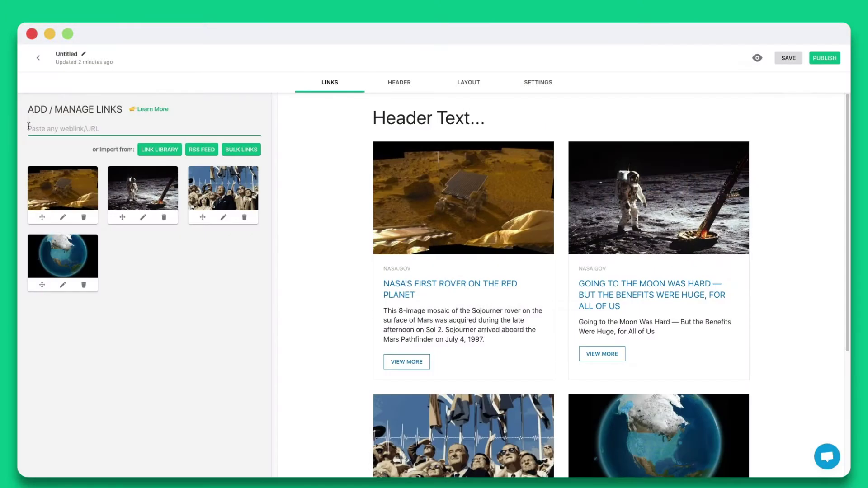
key(super+v)
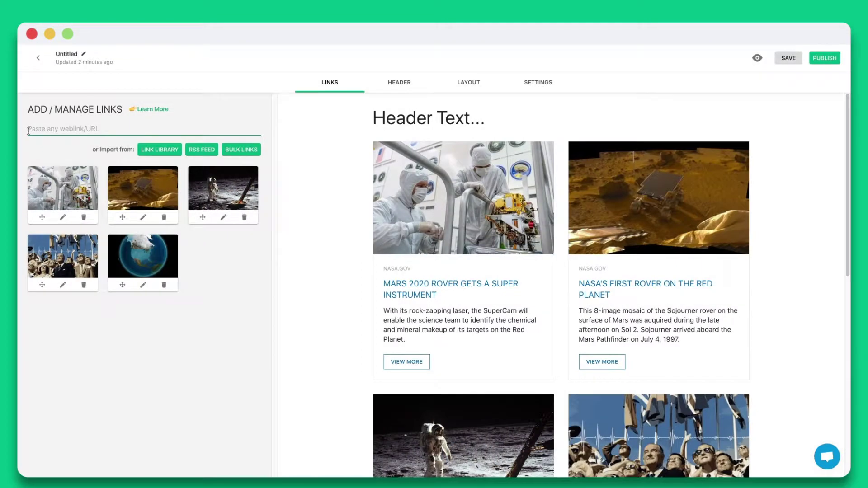
key(super+v)
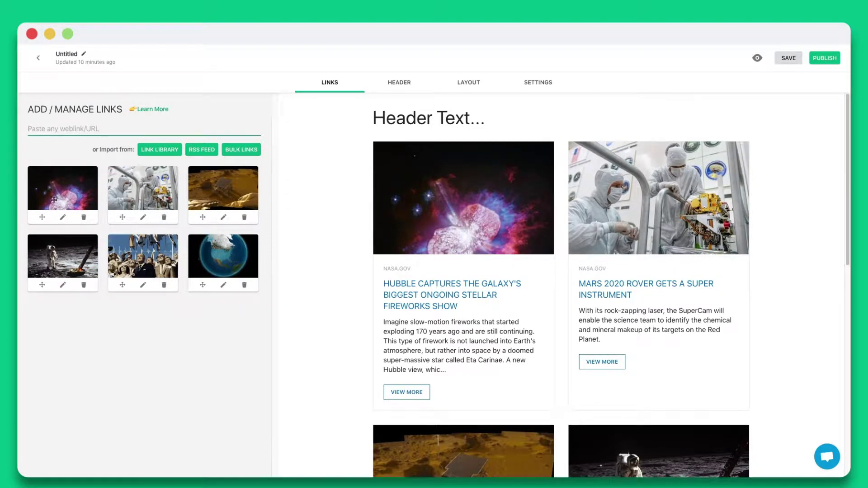
Replace the Hubble card's thumbnail with a reframed, redder Eta Carinae image and save.
click(63, 218)
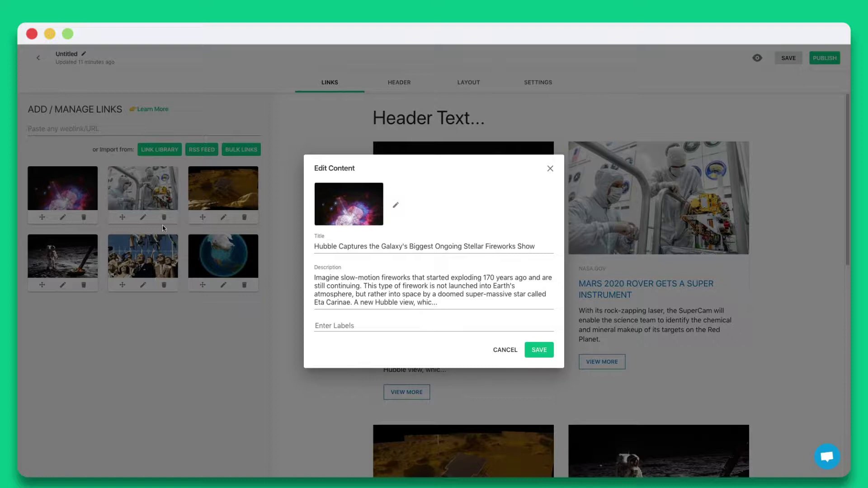
drag(538, 246, 313, 247)
drag(438, 302, 310, 276)
click(395, 206)
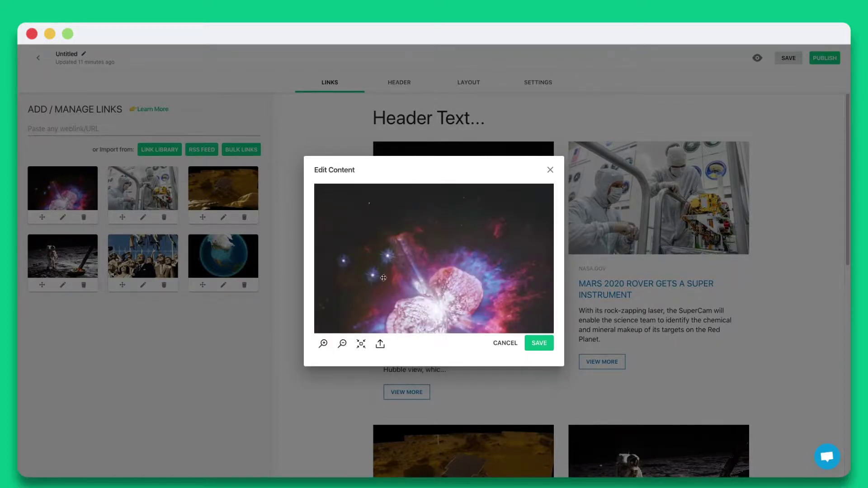
click(530, 345)
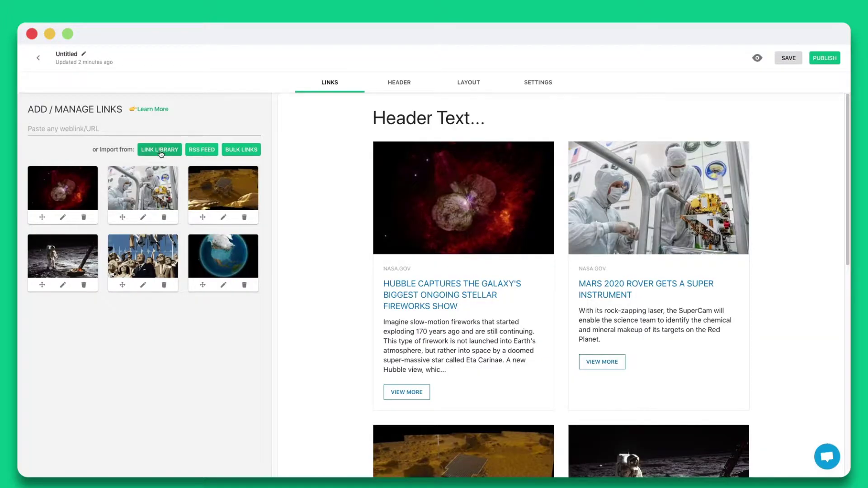
Look through the Link Library and the RSS Feed import options.
click(160, 150)
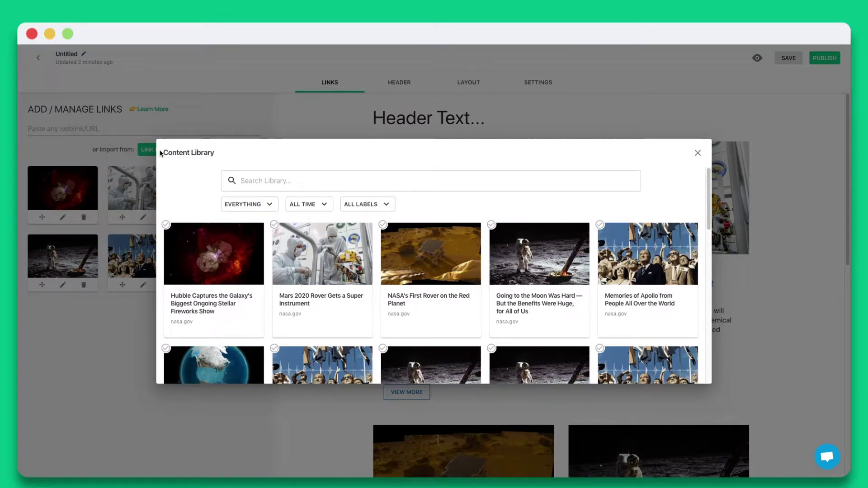
click(155, 154)
click(196, 152)
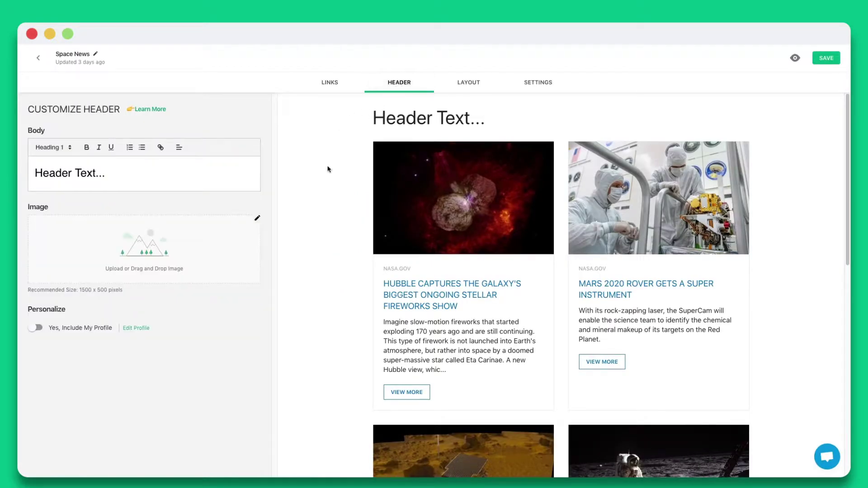
Add the astronaut banner image, paste the Space News header text, and include the author profile.
click(257, 219)
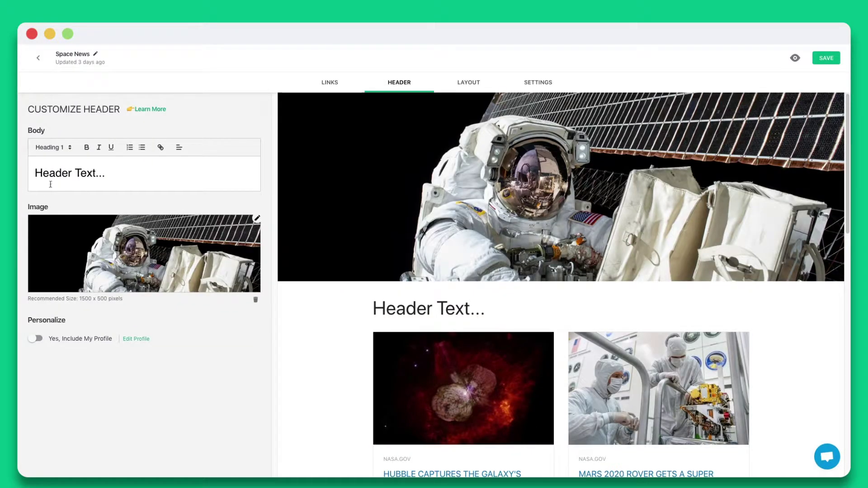
text(Space News Here's What's Floating 🌌 in Nasa We curate the best at what's happening at NASA. Discover the latest on Earth, the Galaxy and beyond!)
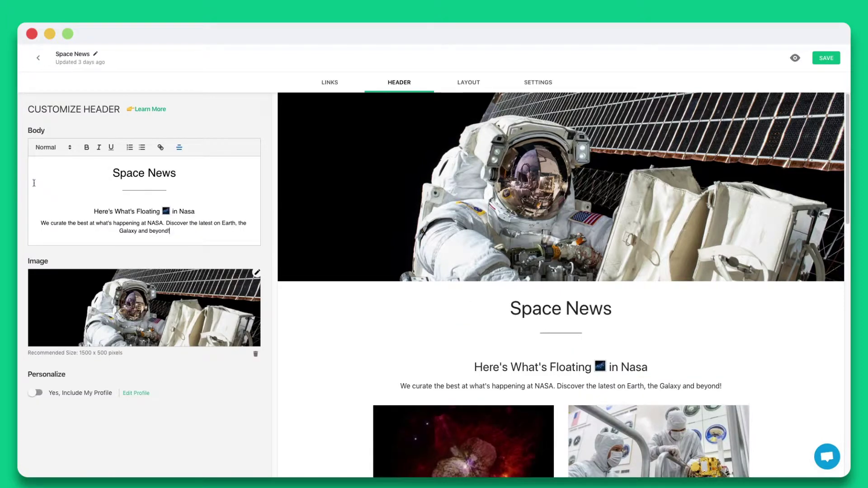
click(37, 393)
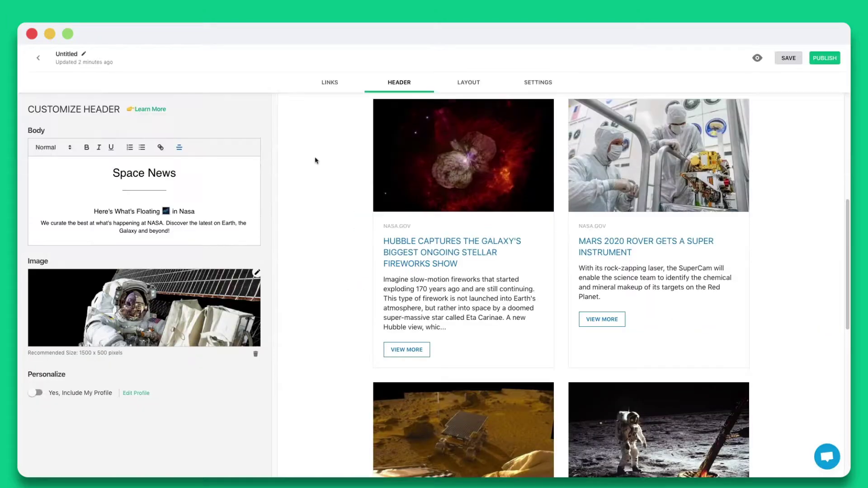
Preview the Ziro and Tuli layouts, then apply the two-column Semniyak layout.
click(474, 81)
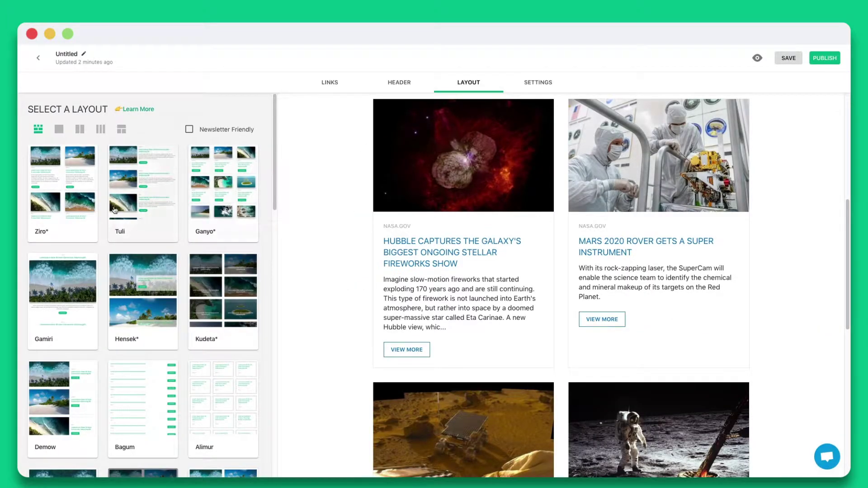
click(69, 206)
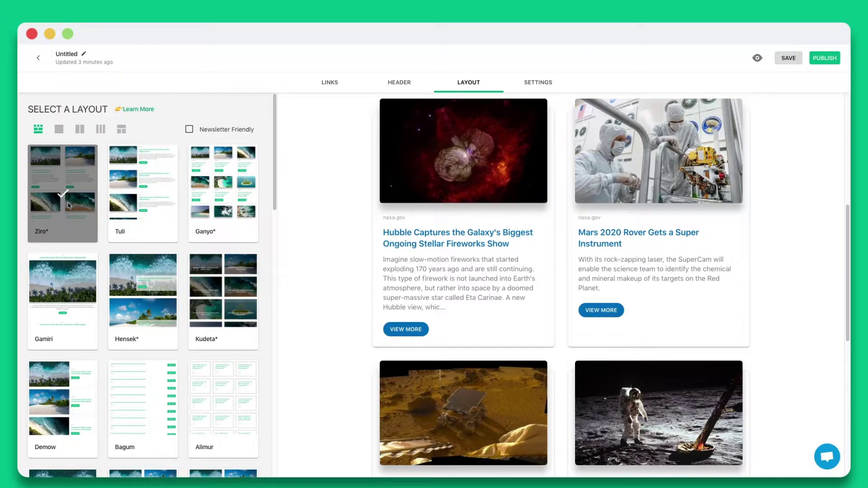
click(134, 203)
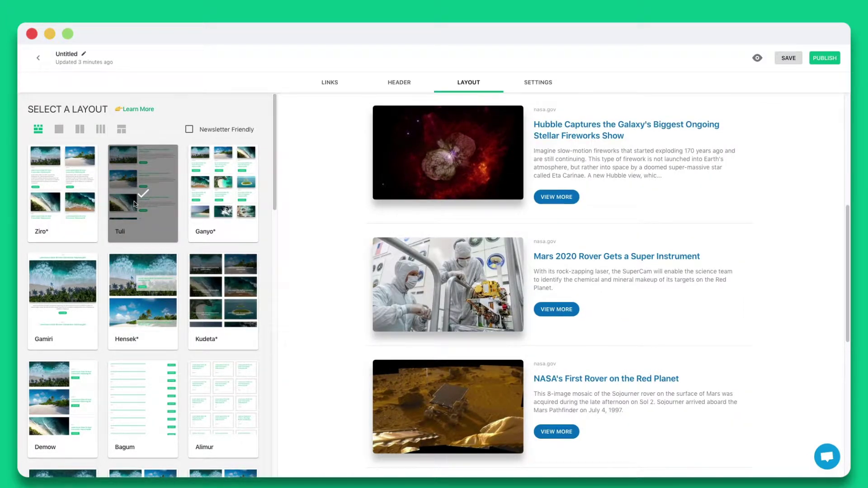
drag(275, 161, 277, 255)
click(240, 245)
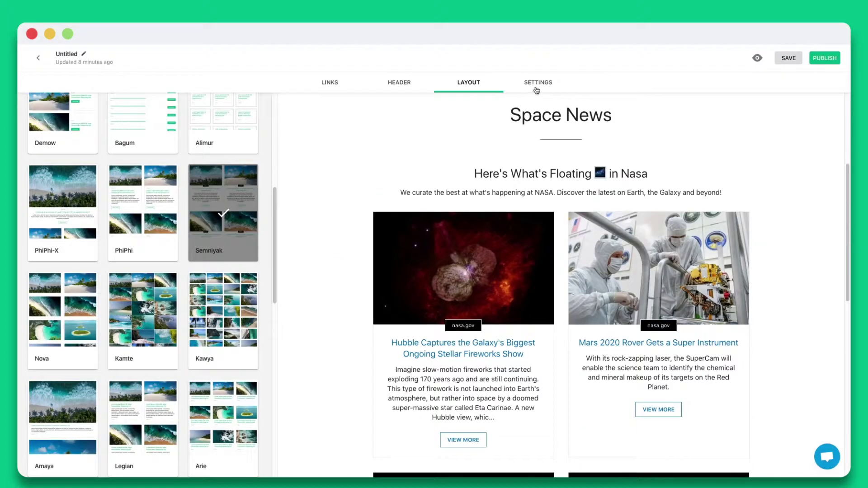
Set a custom light-blue theme colour for the post.
click(535, 88)
click(217, 152)
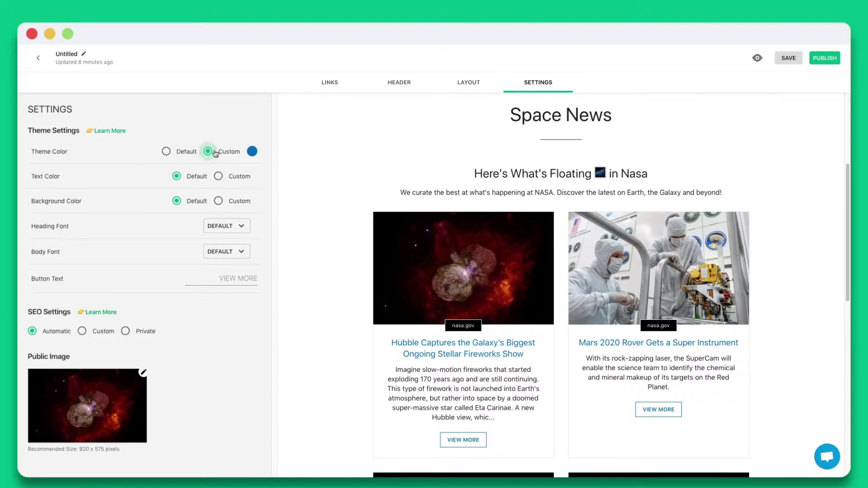
click(252, 151)
click(241, 262)
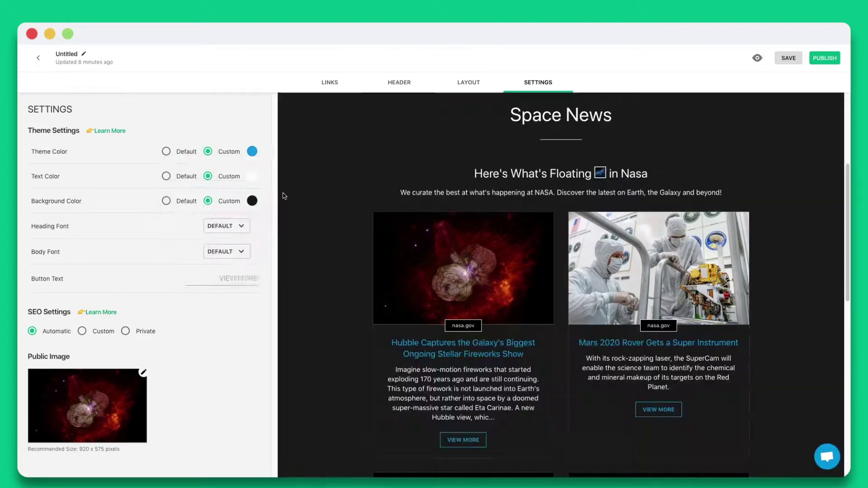
Use Lora for headings, set button text to READ MORE, and publish the post.
click(235, 226)
click(214, 271)
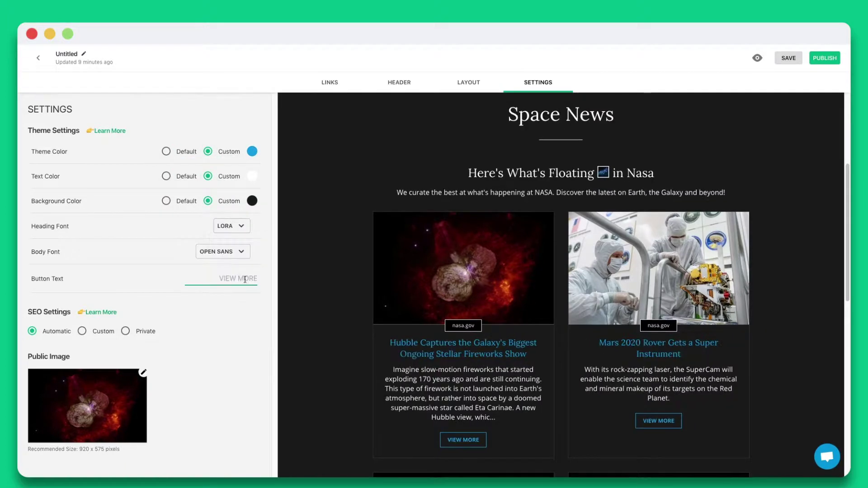
text(READ MORE)
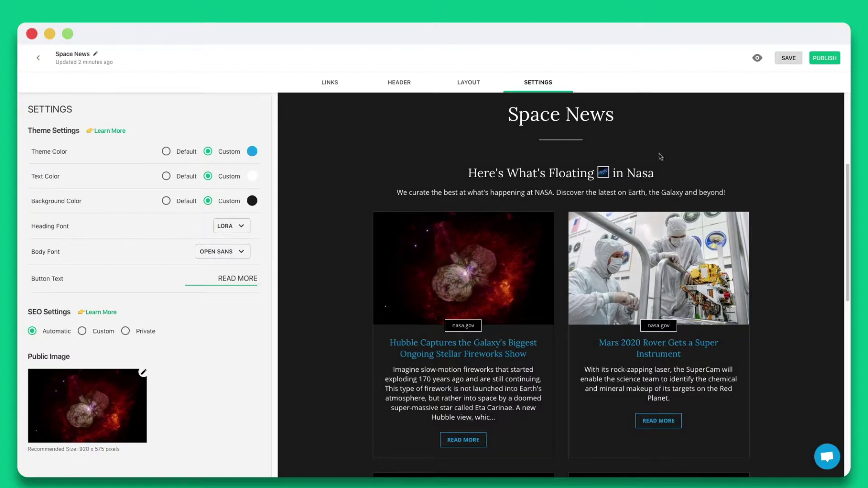
click(825, 58)
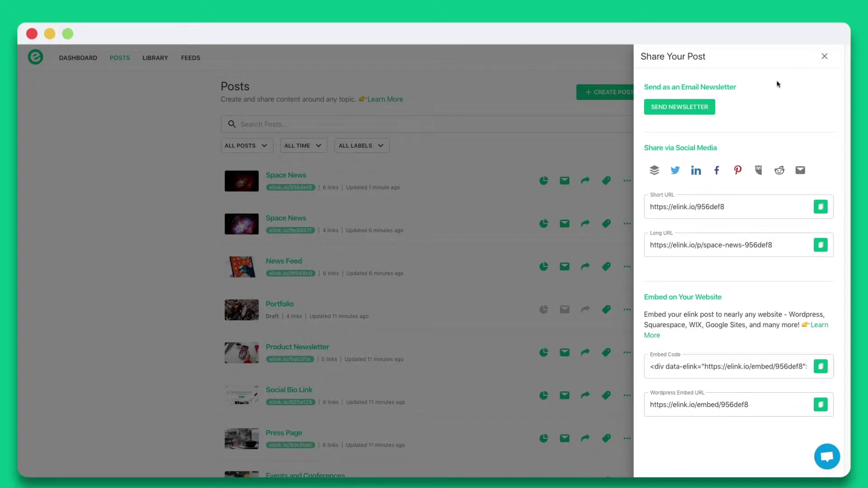
Copy the published Space News post's embed code from the Share Your Post panel.
click(694, 110)
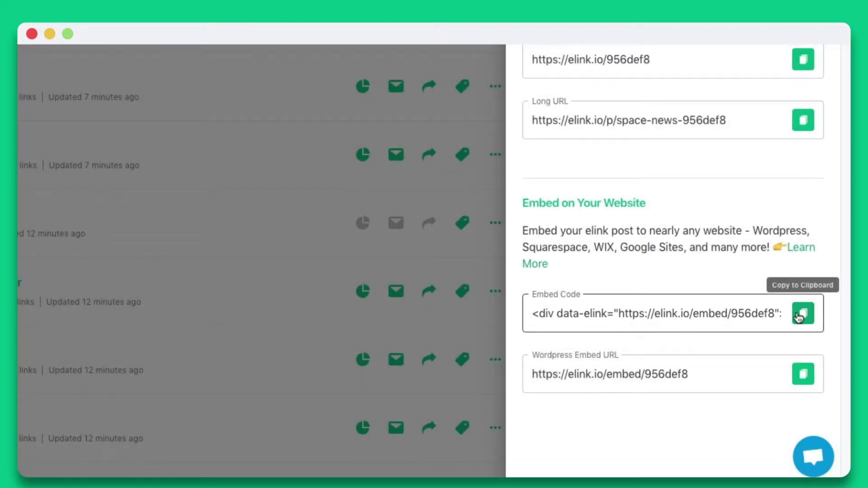
click(799, 317)
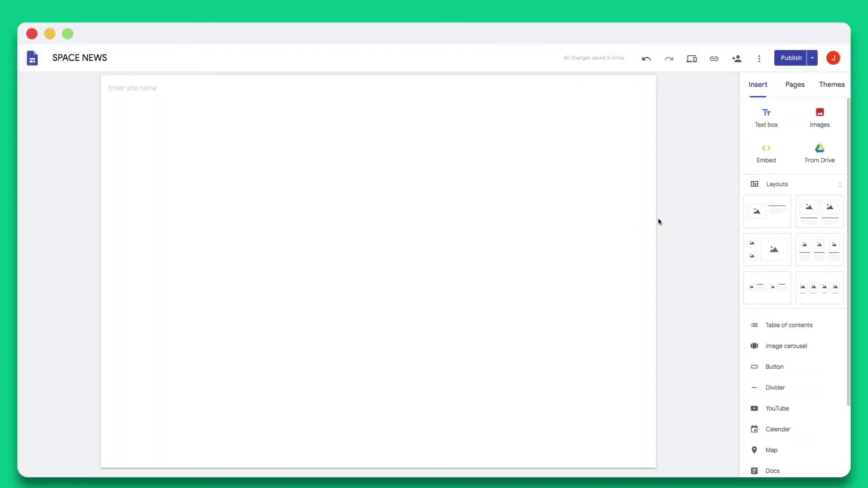
Paste the elink embed code into a Google Sites embed, preview it, and insert it.
click(765, 158)
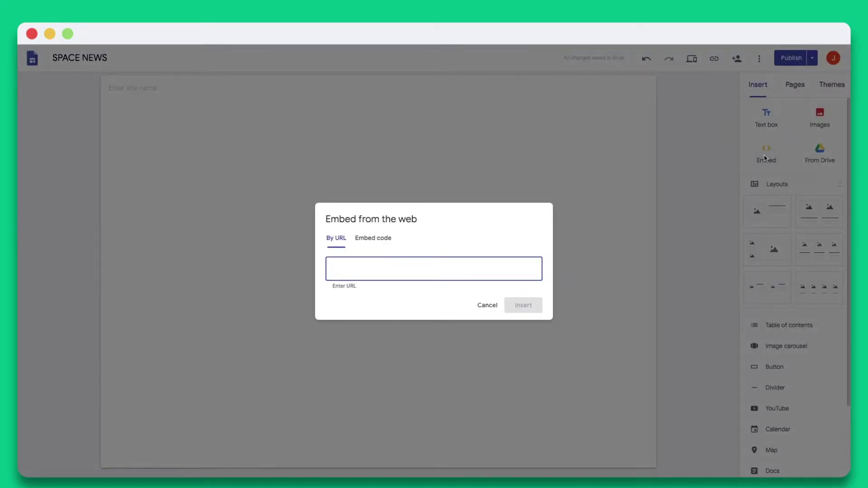
click(385, 241)
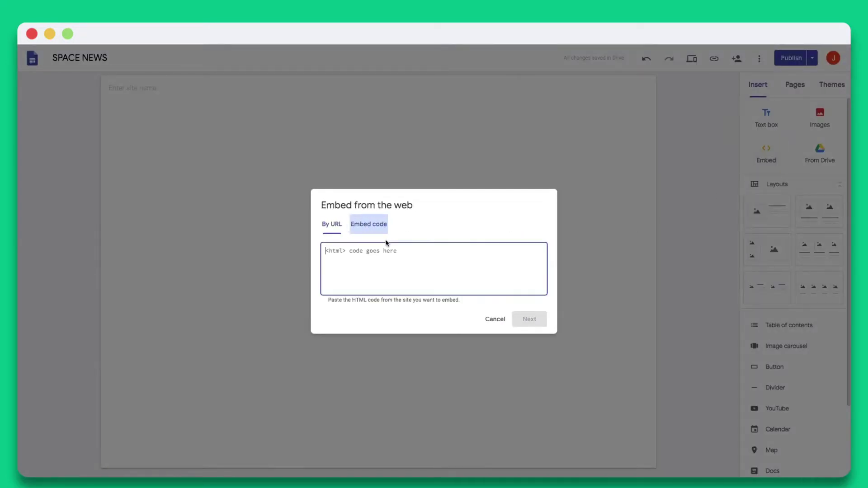
right_click(323, 251)
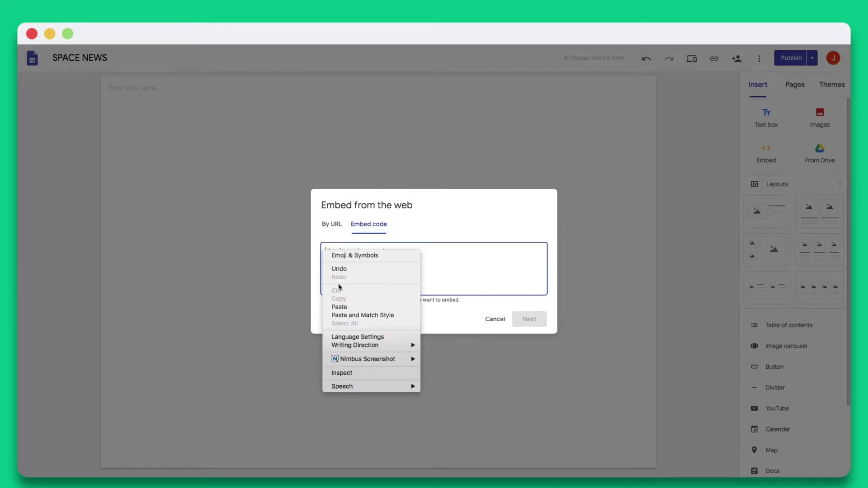
click(345, 307)
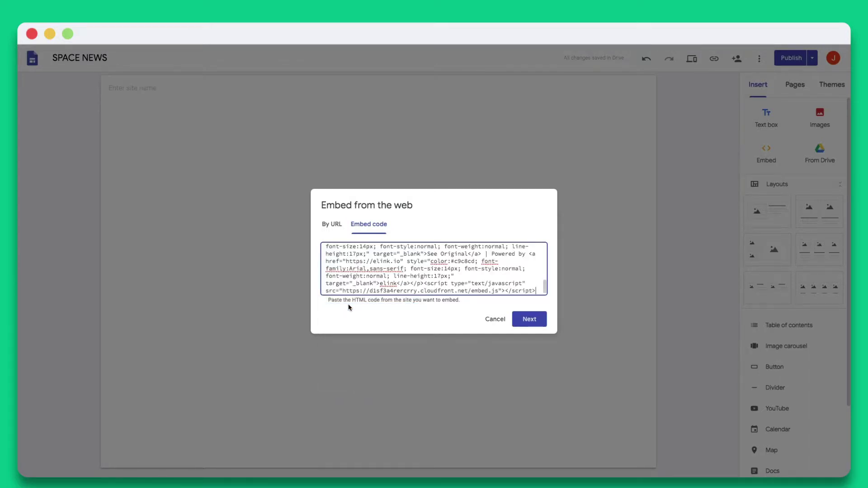
click(524, 319)
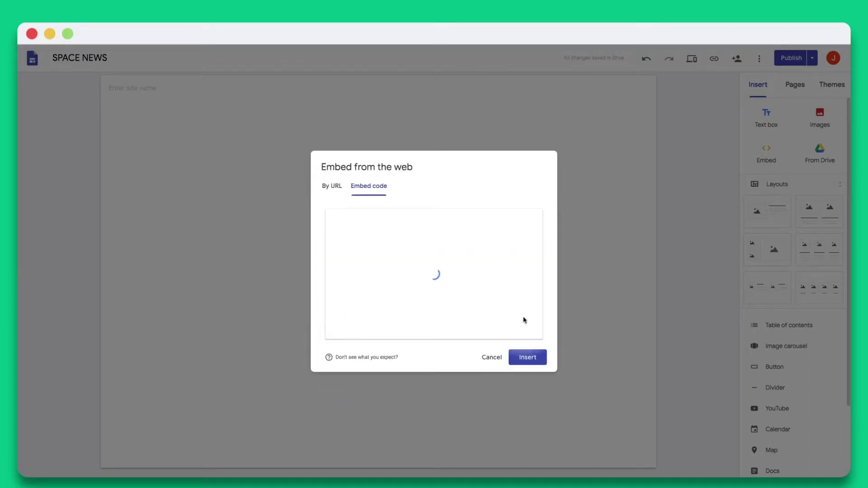
click(527, 359)
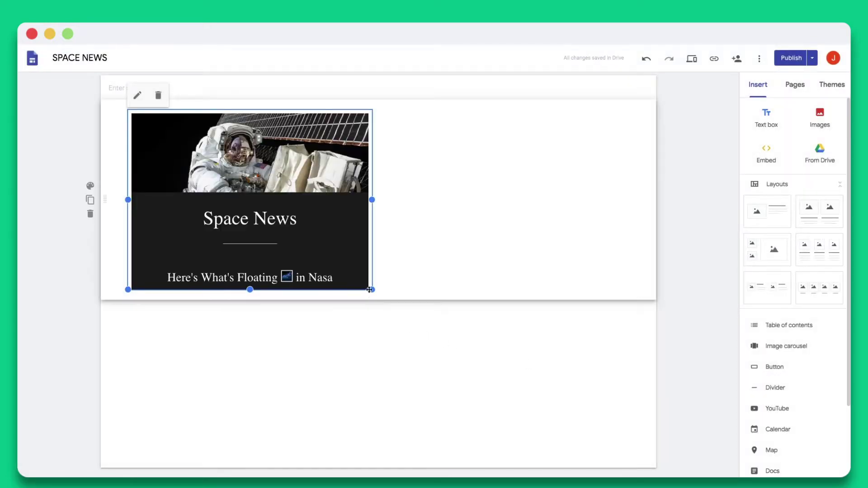
Widen the embedded post to full page width and scroll through its NASA article cards.
drag(371, 289, 627, 345)
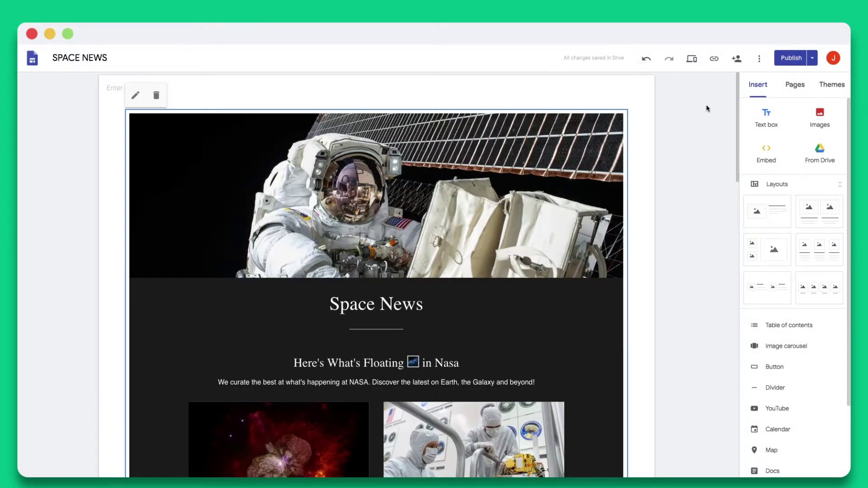
middle_click(721, 93)
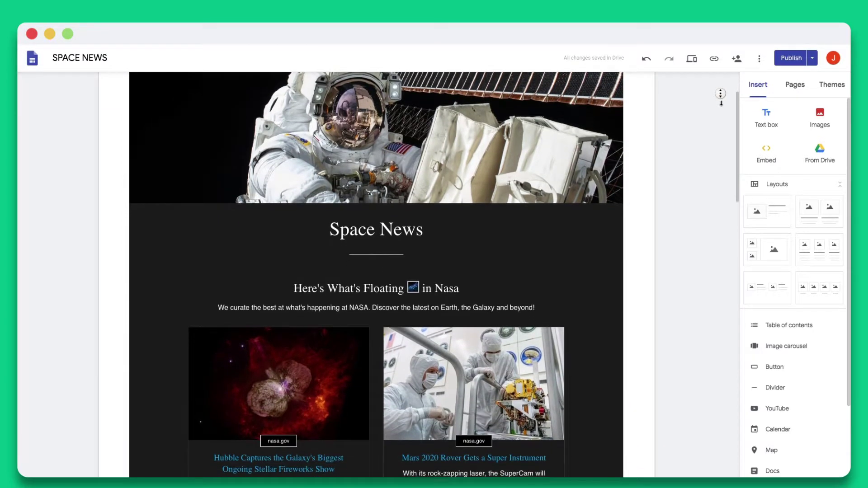
scroll(721, 102, down, 3)
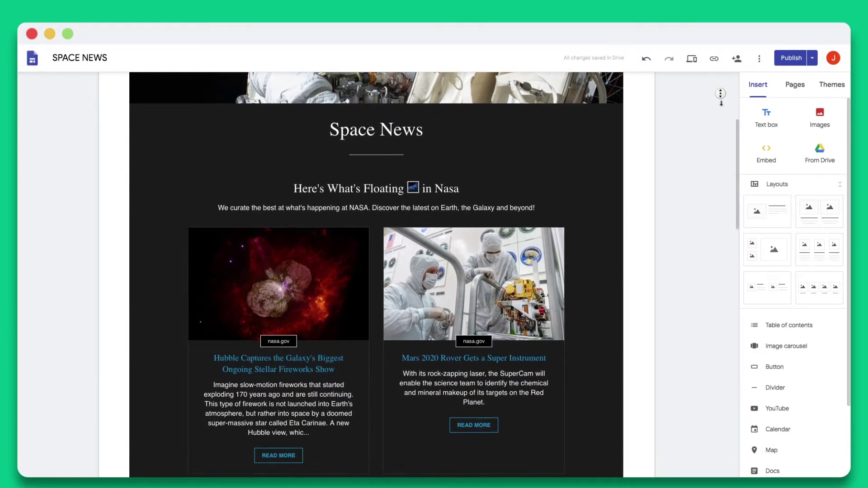
scroll(721, 102, down, 3)
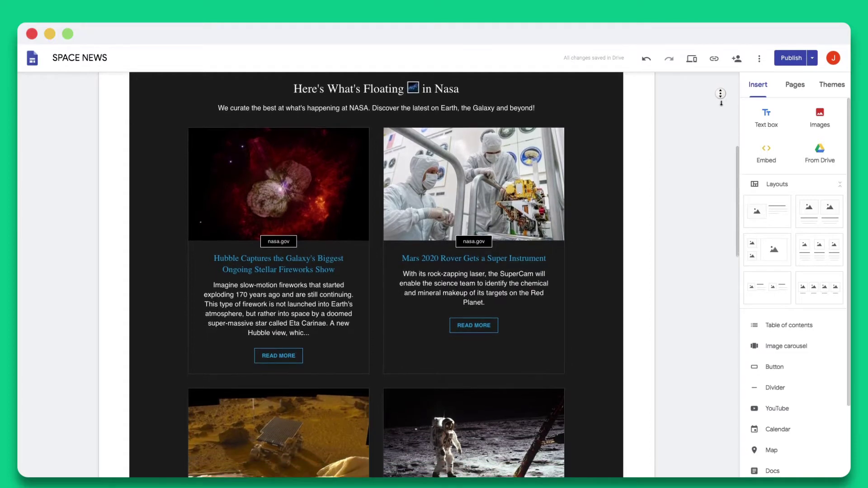
scroll(721, 102, down, 3)
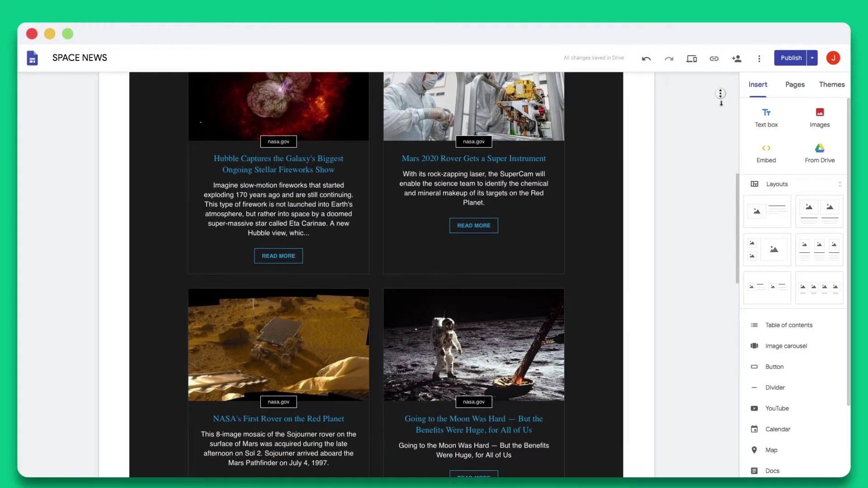
scroll(721, 102, down, 3)
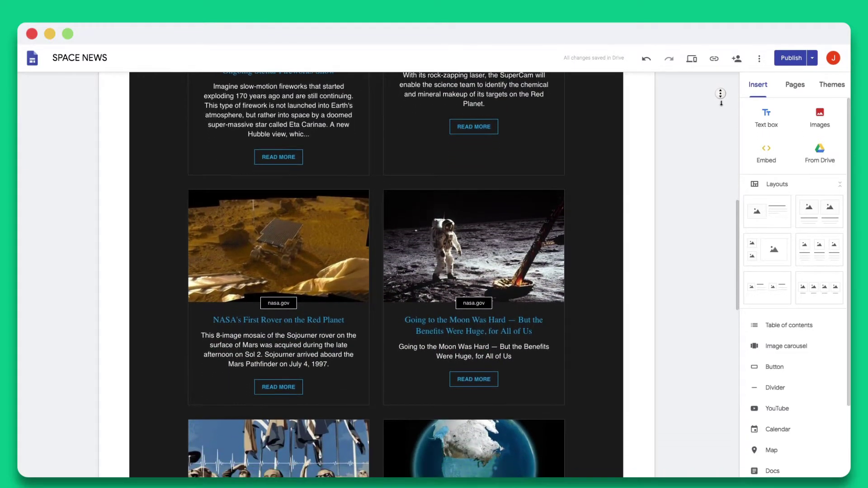
scroll(721, 102, down, 3)
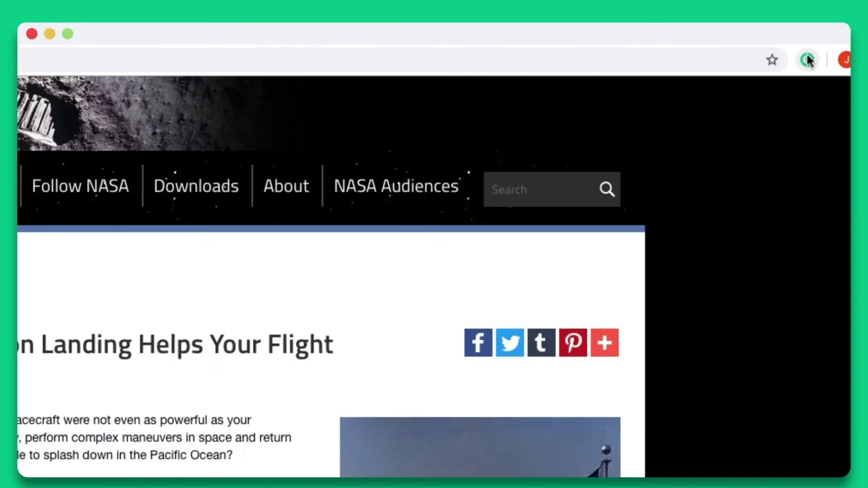
Open and dismiss elink's image picker and page save options on the NASA article.
click(807, 57)
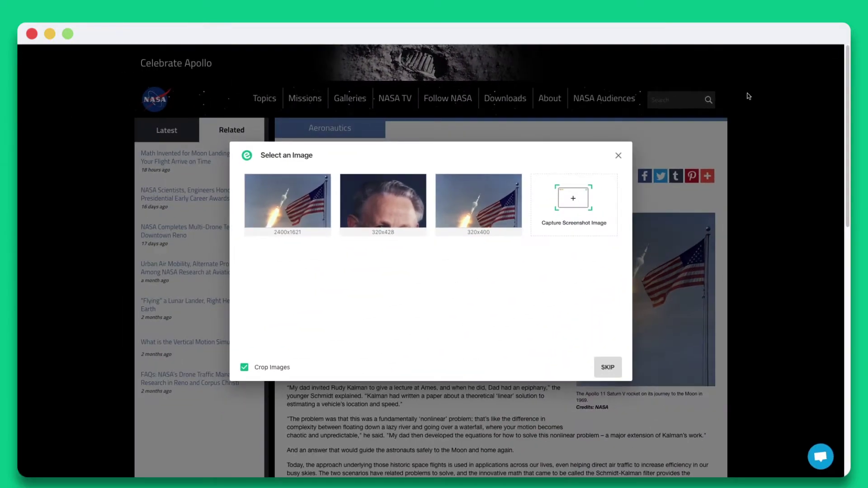
click(617, 155)
right_click(468, 289)
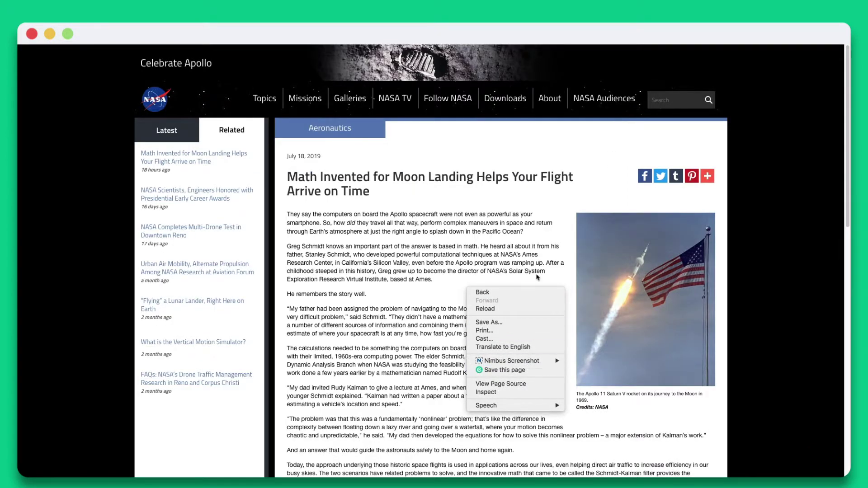
click(592, 271)
Save the Apollo rocket photo to elink, then bring up save options for the scientists awards link.
right_click(595, 267)
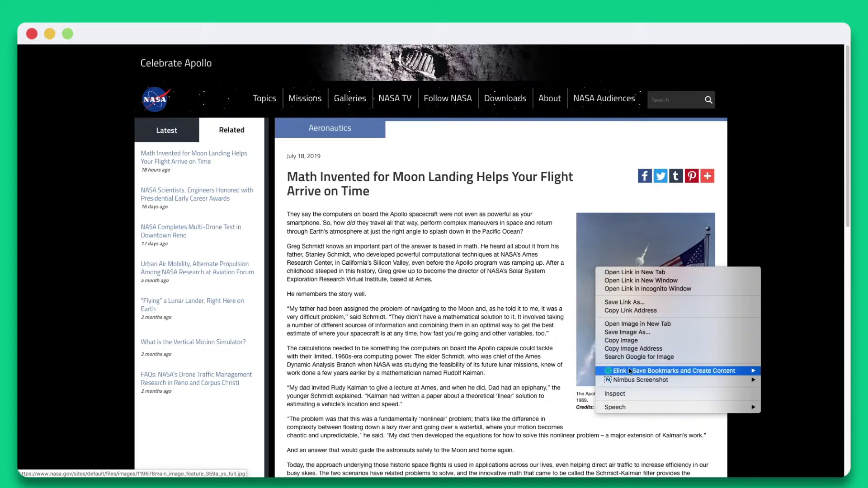
mouse_move(606, 370)
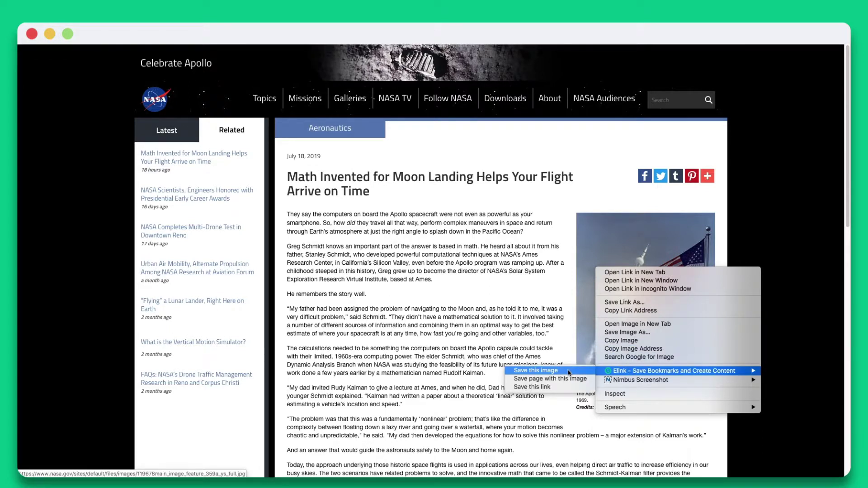
click(569, 372)
right_click(218, 200)
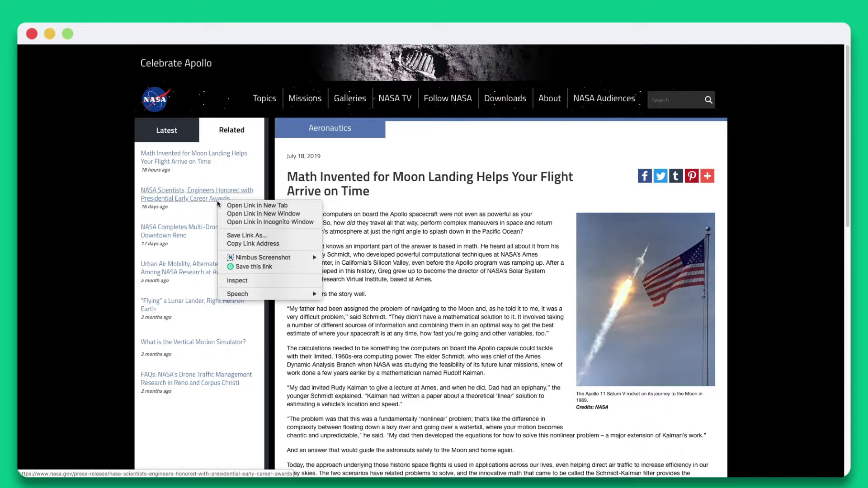
Save the NASA scientists link, then save the Moon-landing math article with its rocket launch photo.
click(248, 268)
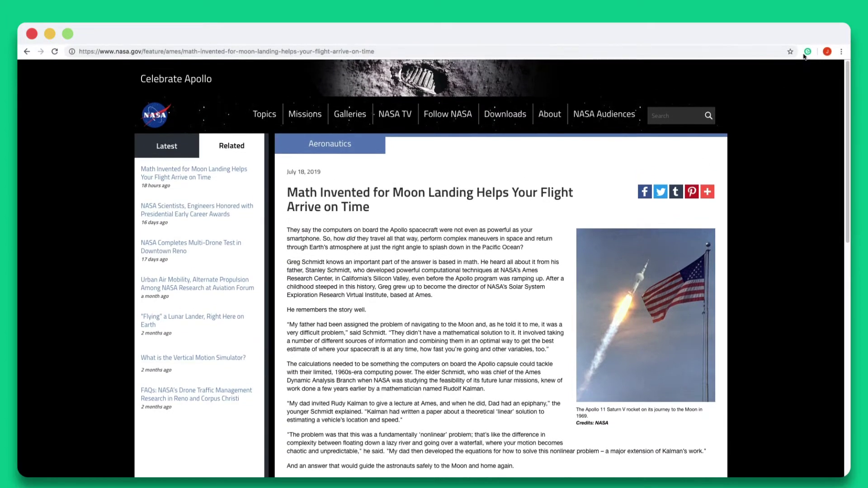
click(807, 53)
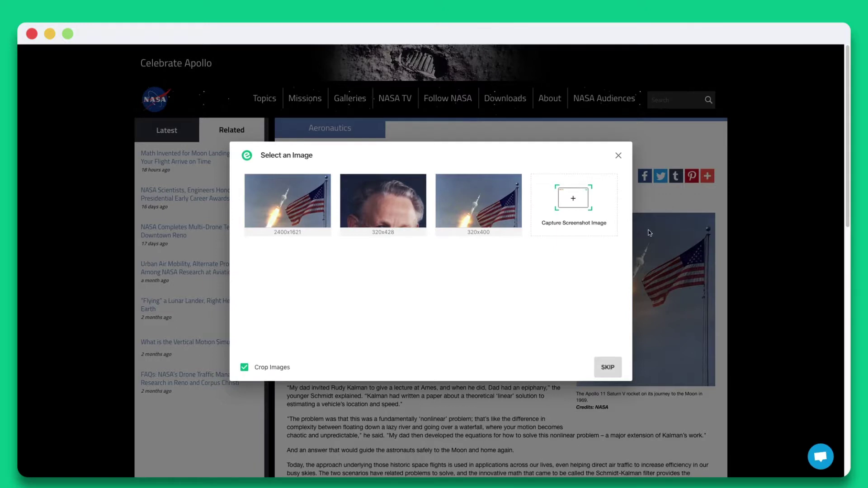
click(243, 369)
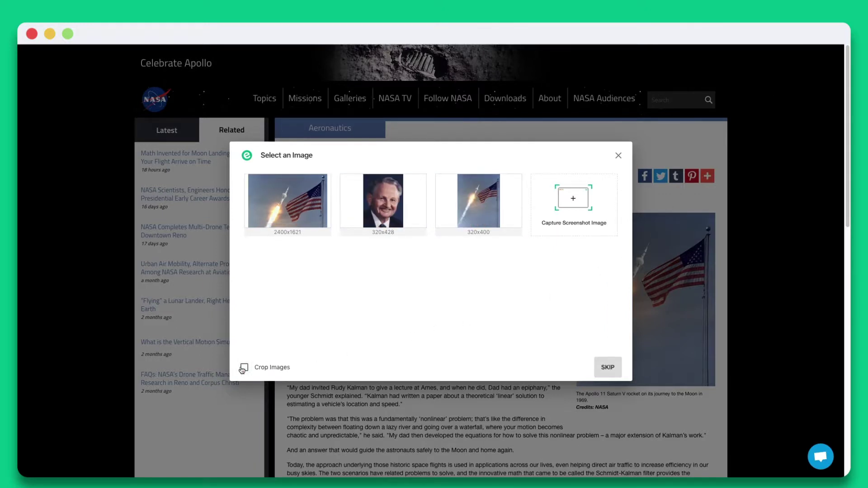
click(243, 368)
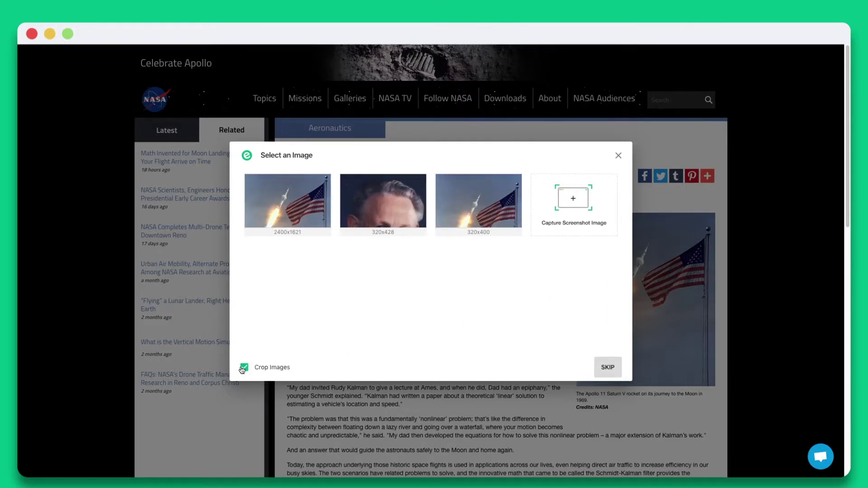
click(299, 222)
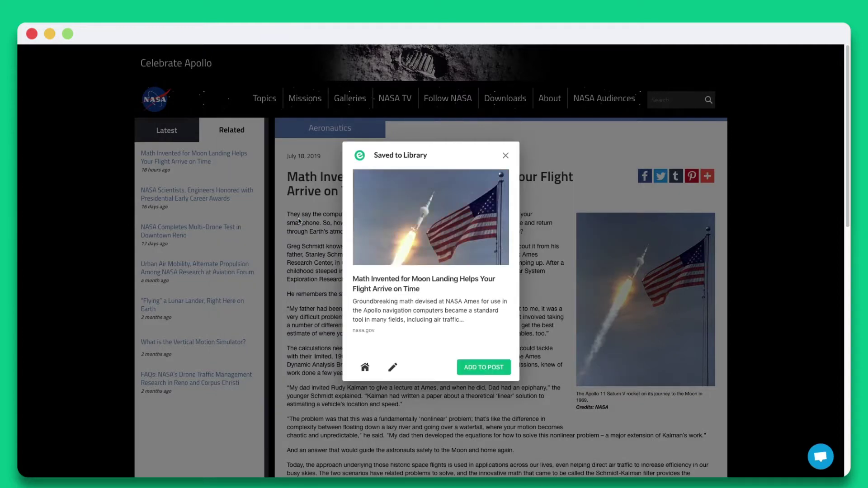
Review the Moon-landing math article's title and description, then add it to the Space News post.
click(393, 367)
drag(528, 246, 337, 244)
drag(413, 302, 323, 277)
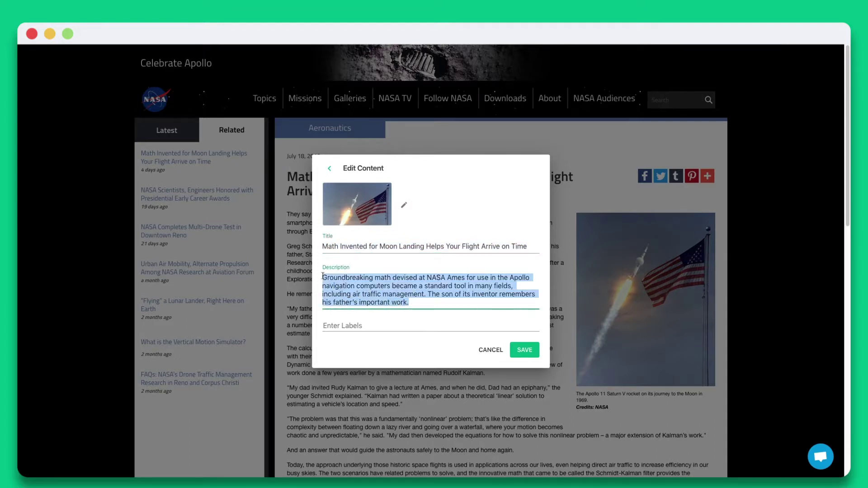
click(322, 276)
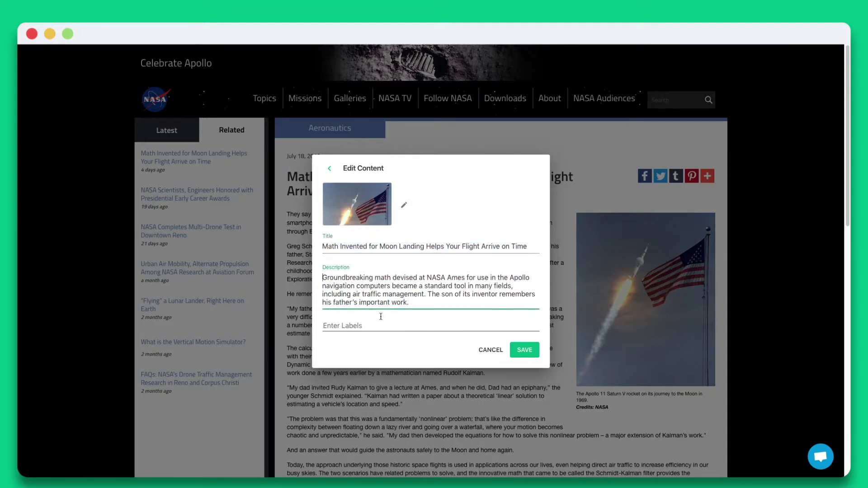
click(517, 351)
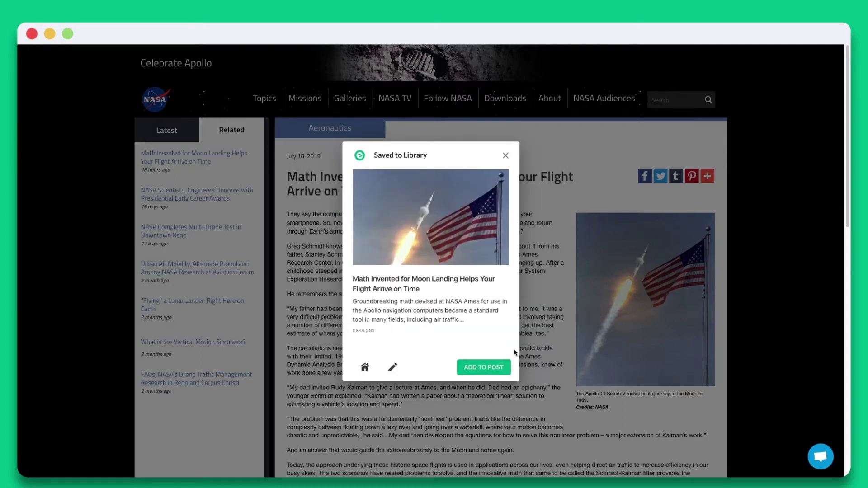
click(507, 364)
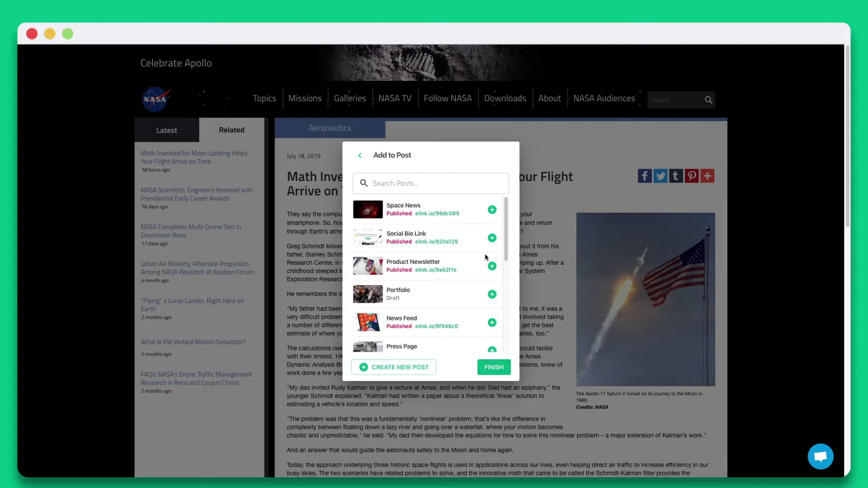
click(507, 370)
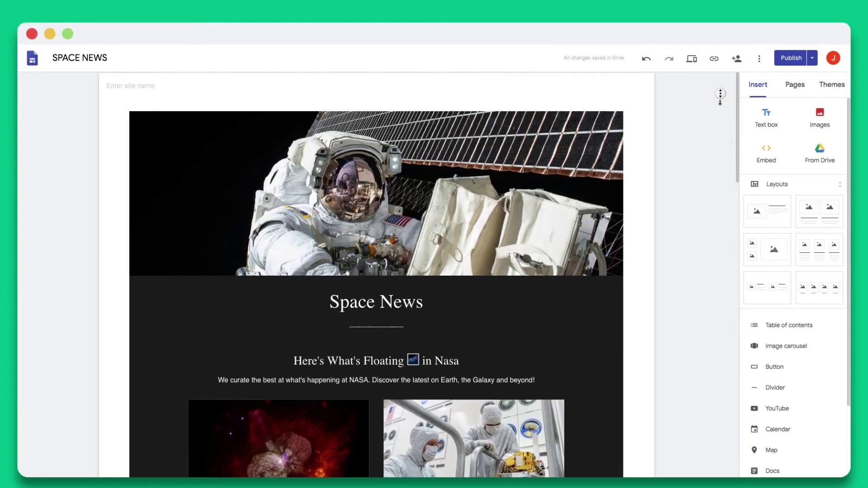
Scroll through the embedded Space News cards: Hubble, Mars 2020, Sojourner-rover and Moon-benefits.
scroll(722, 101, down, 3)
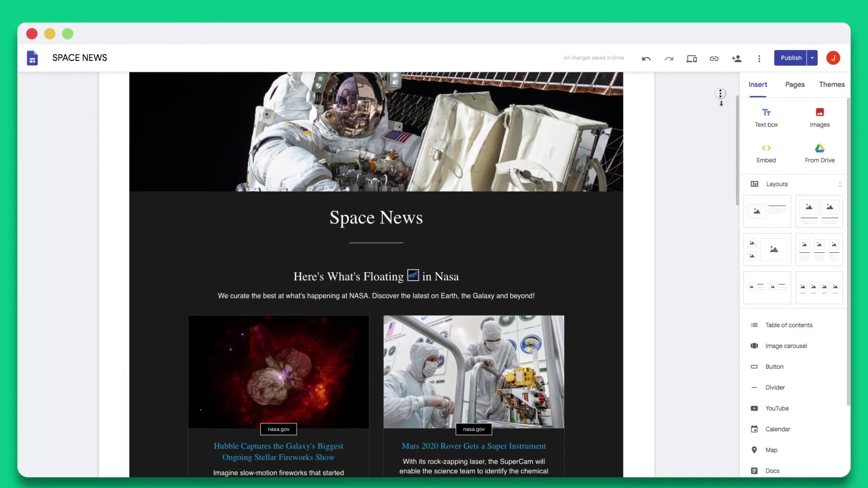
scroll(721, 95, down, 3)
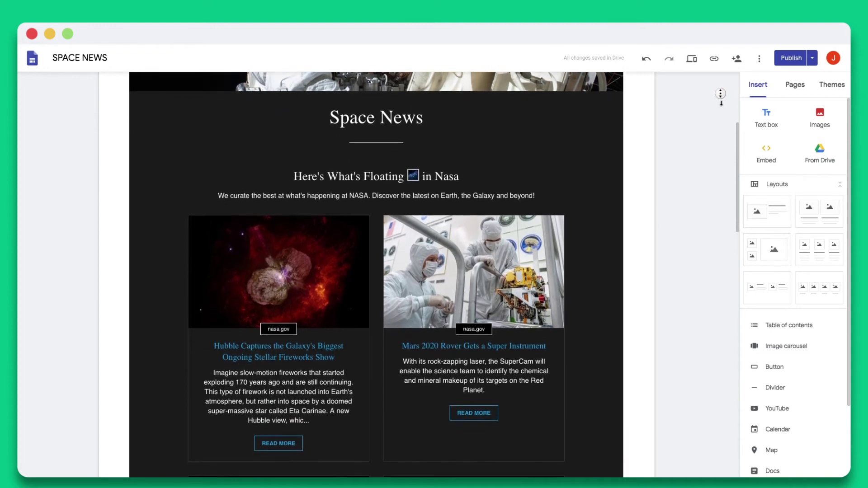
scroll(721, 95, down, 3)
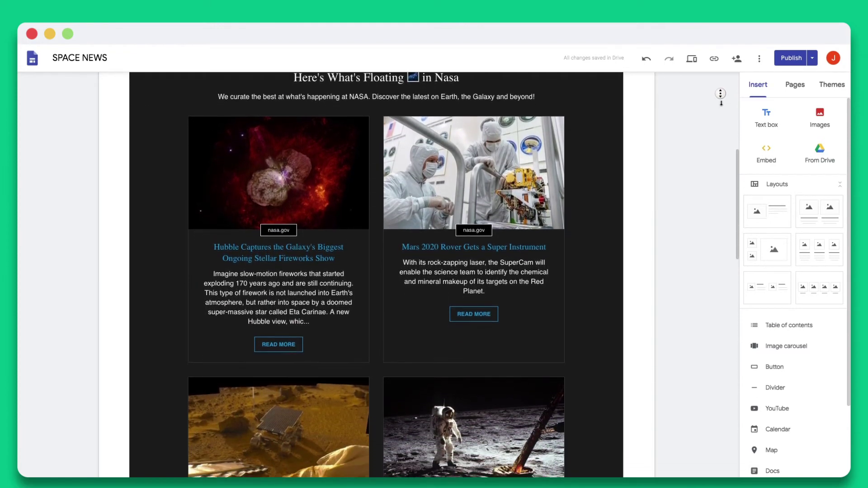
scroll(721, 95, down, 3)
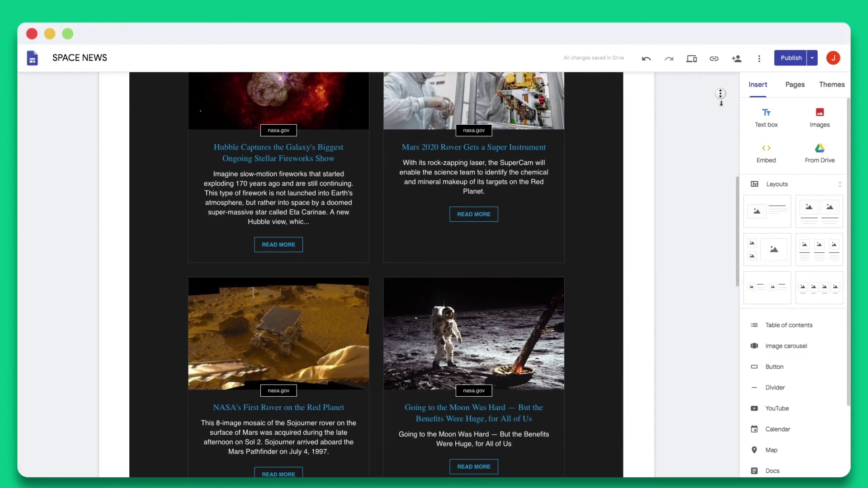